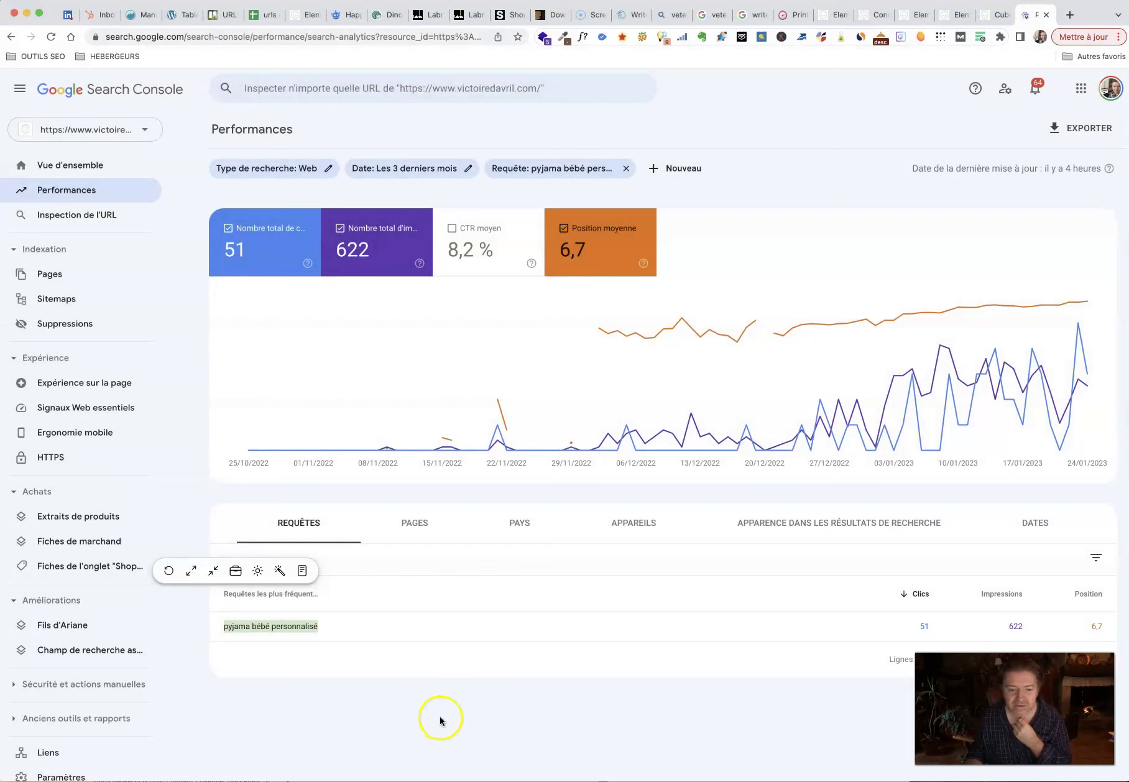
{"action": "left_click", "coordinate": [416, 742]}
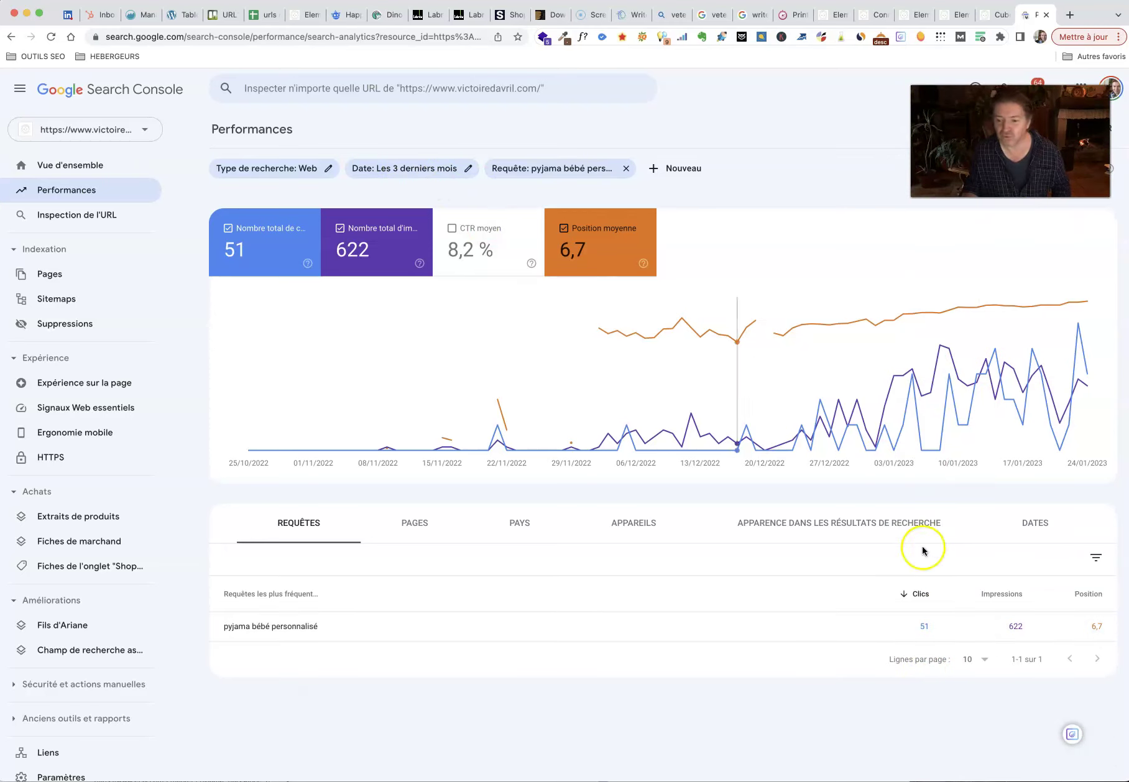
{"action": "left_click", "coordinate": [922, 629]}
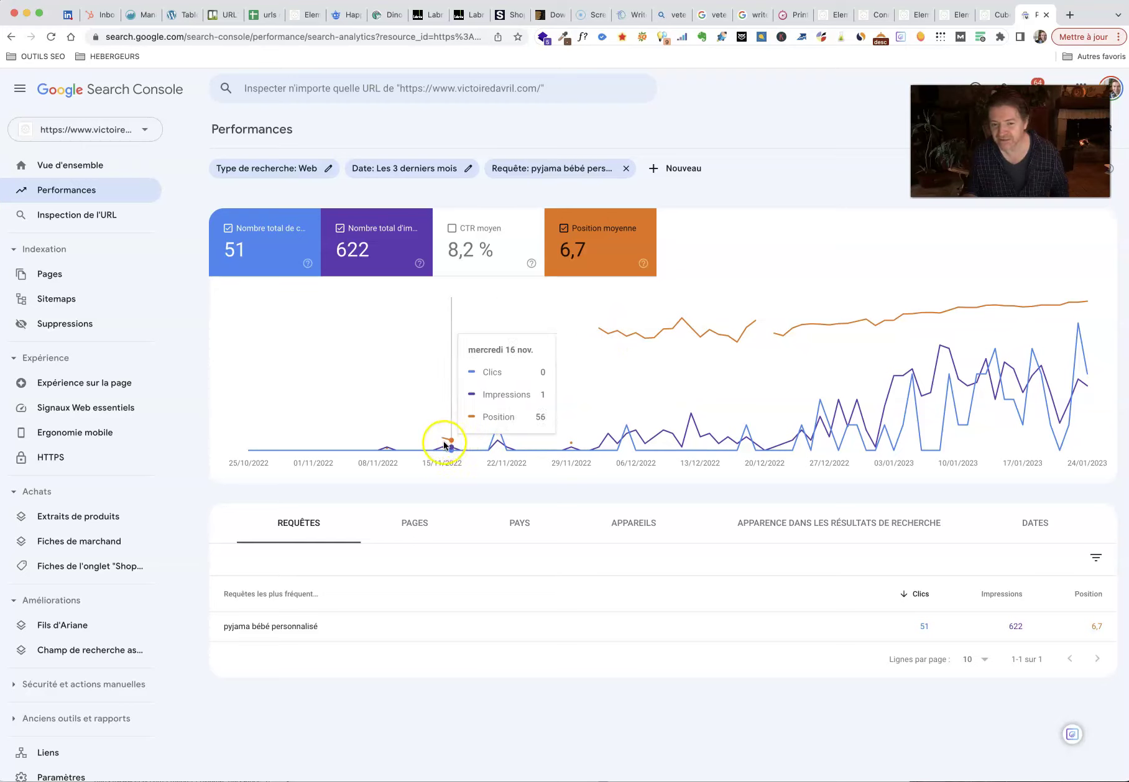
{"action": "mouse_move", "coordinate": [443, 446]}
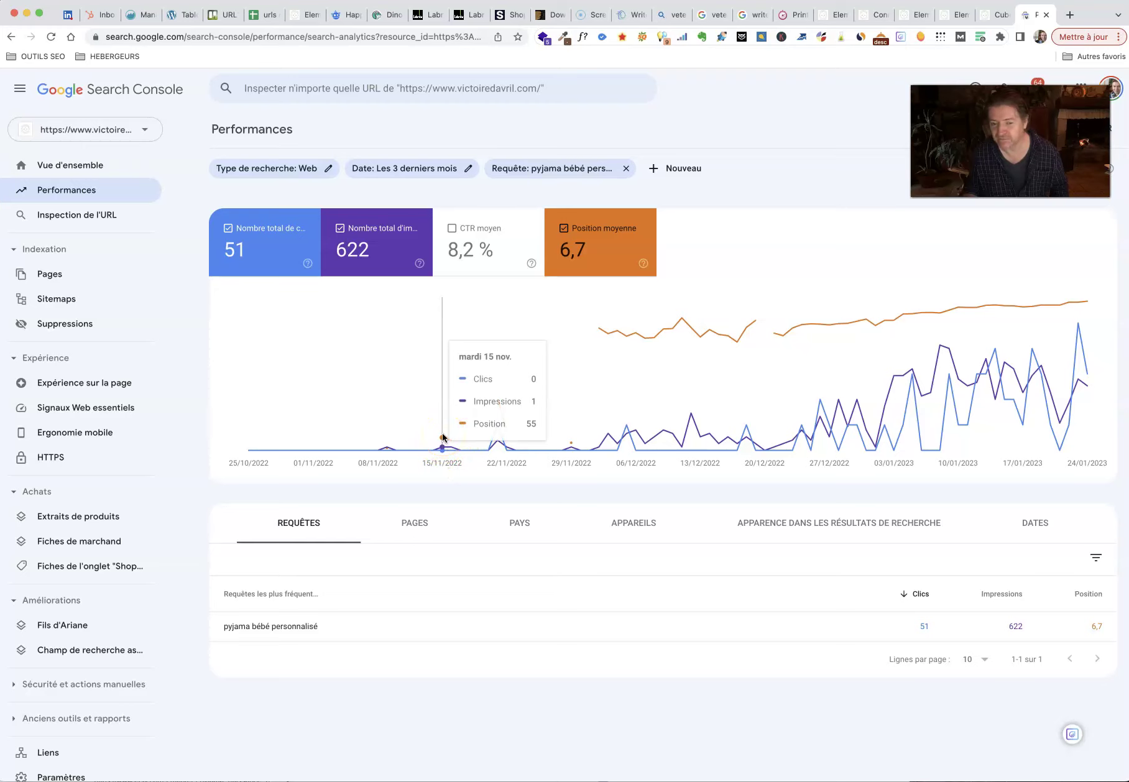
{"action": "left_click", "coordinate": [598, 330]}
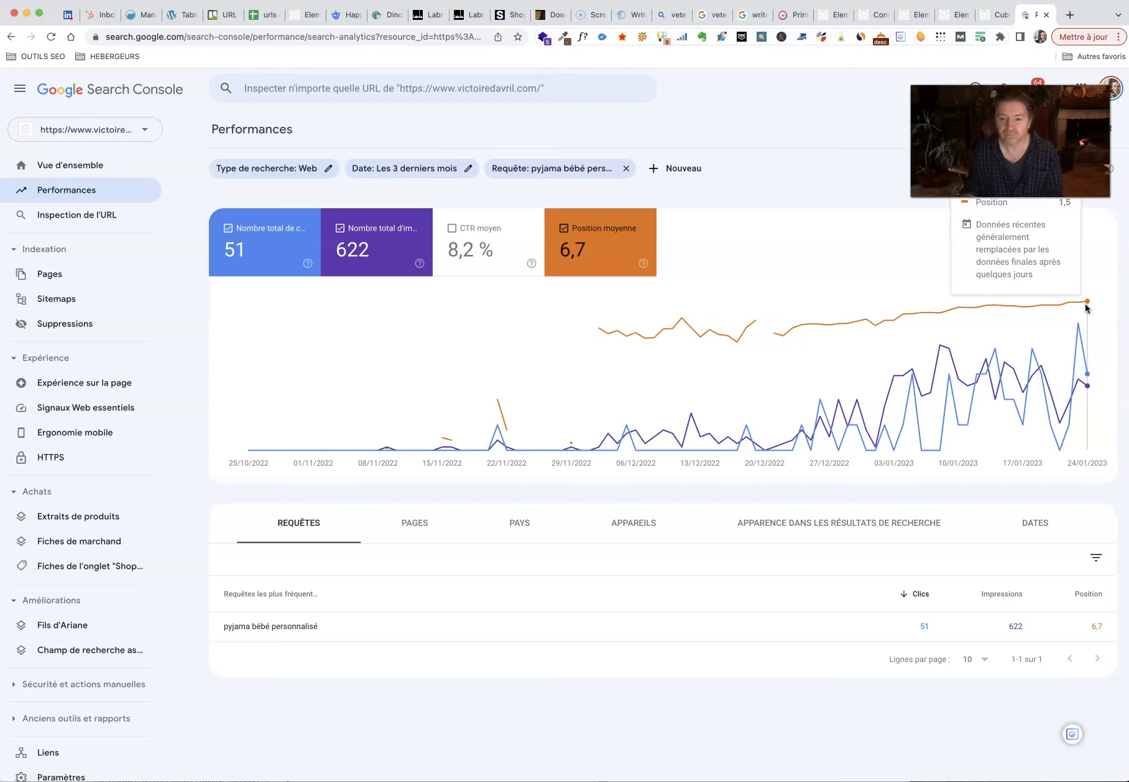
Switch the report to 'Les 28 derniers jours' (44 clicks, 514 impressions), then bring up the private Google search
{"action": "left_click", "coordinate": [421, 175]}
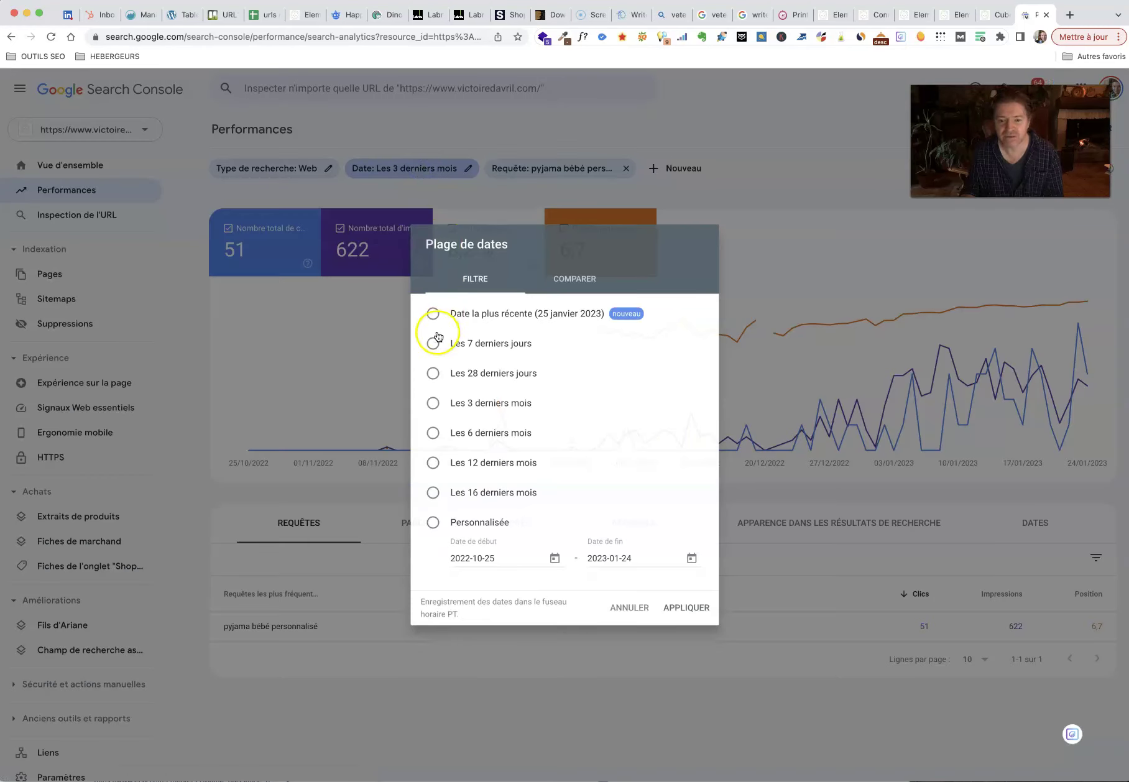
{"action": "key", "text": "Escape"}
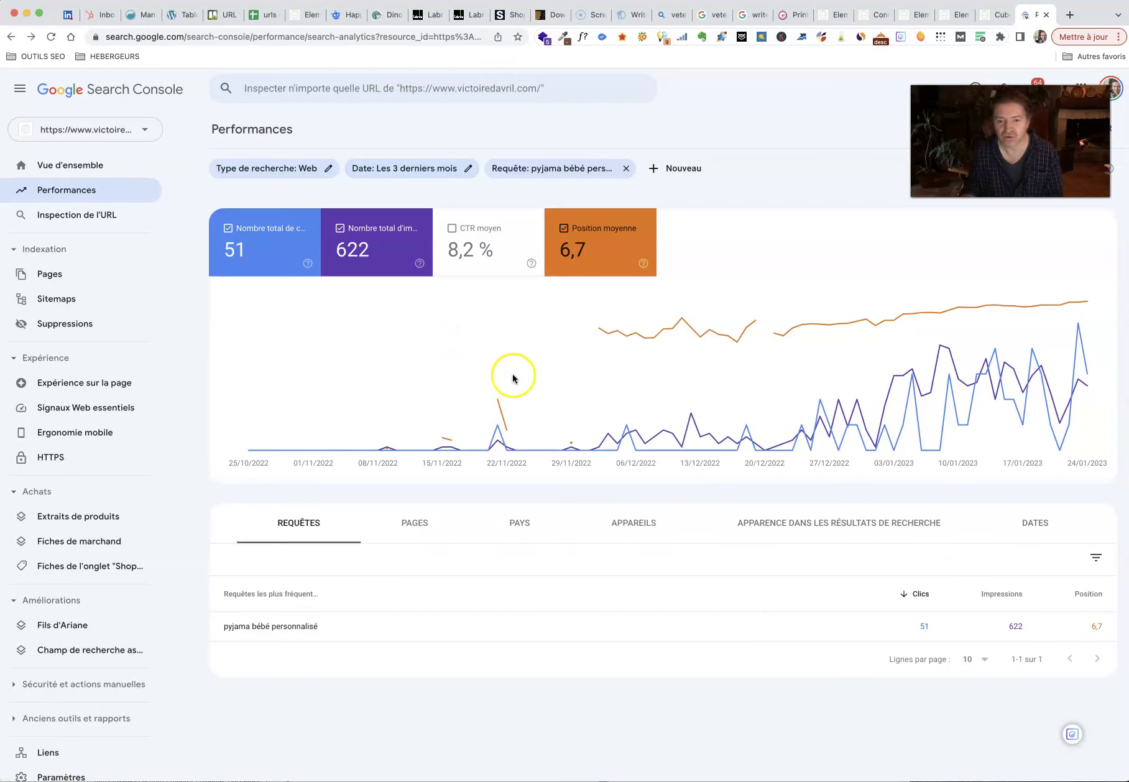
{"action": "left_click", "coordinate": [429, 172]}
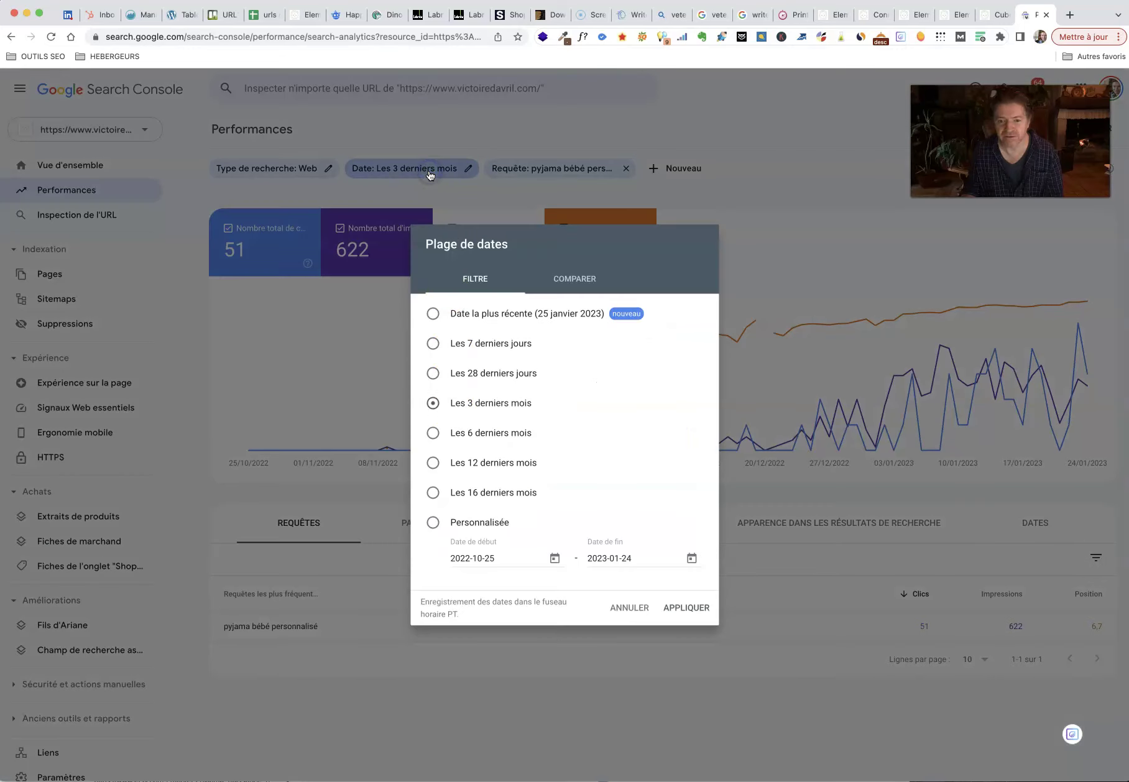
{"action": "left_click", "coordinate": [433, 374]}
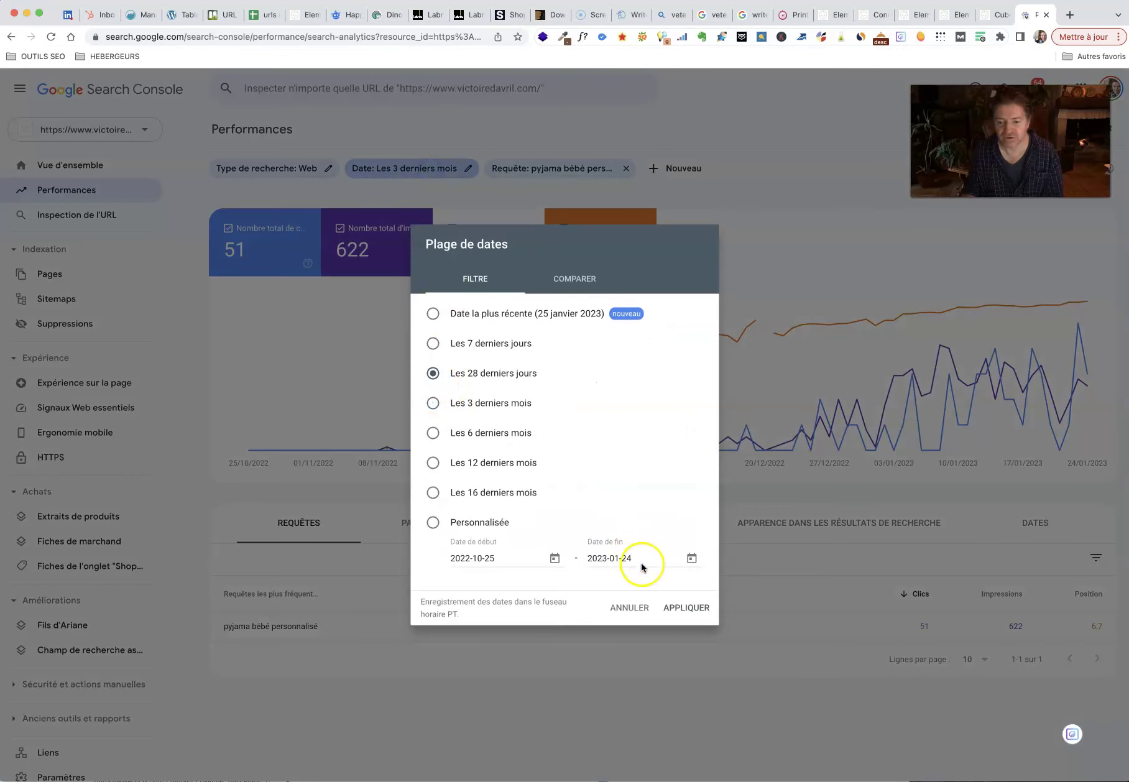
{"action": "left_click", "coordinate": [685, 608]}
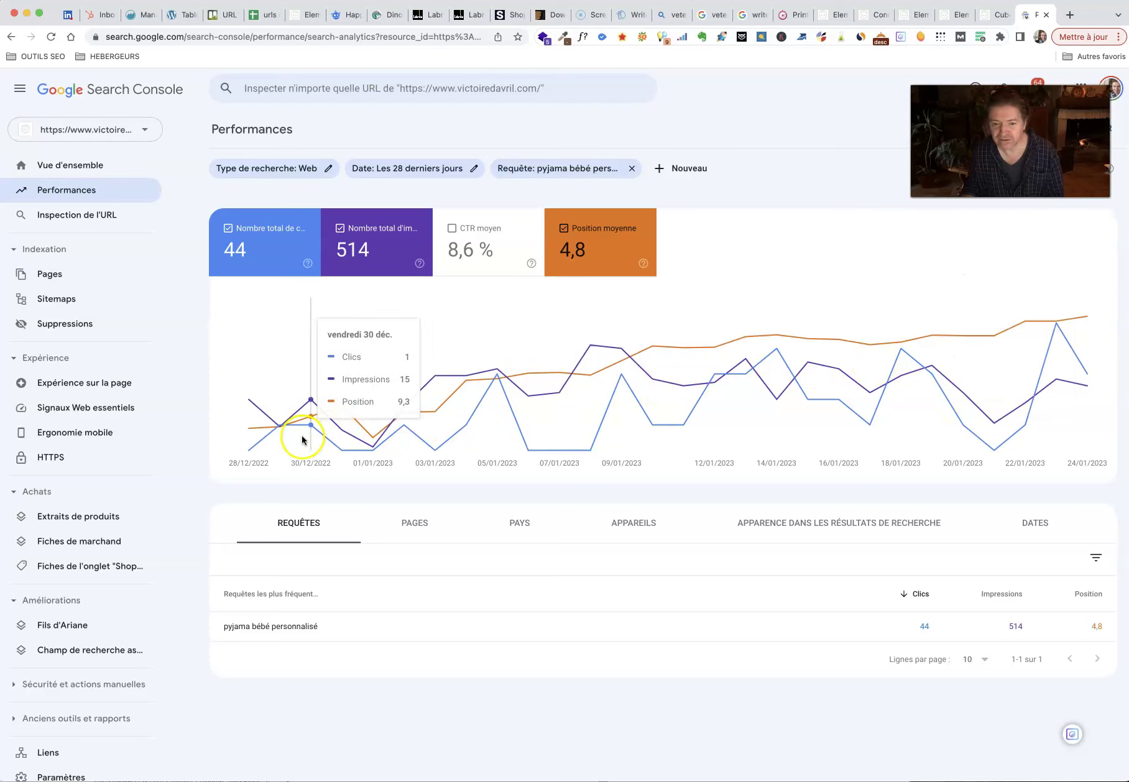
{"action": "left_click", "coordinate": [1044, 337]}
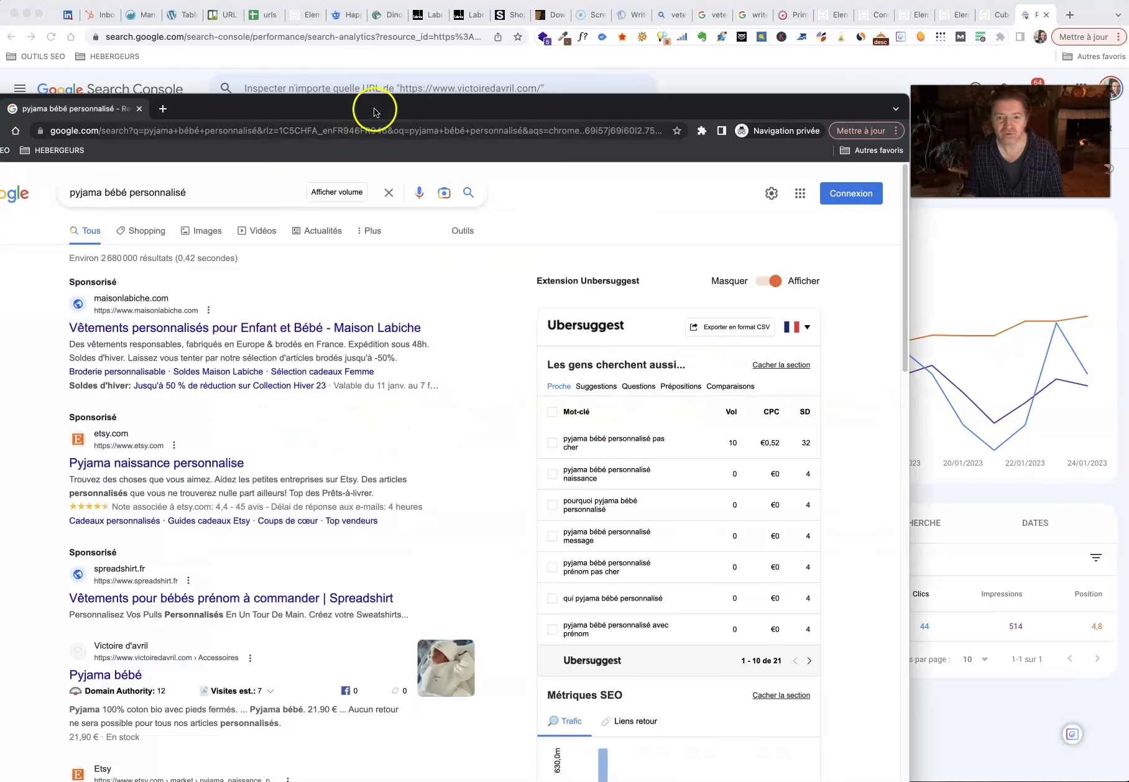
Move the private Google results window over the report and stretch it to full screen
{"action": "left_click_drag", "start_coordinate": [373, 106], "coordinate": [594, 17]}
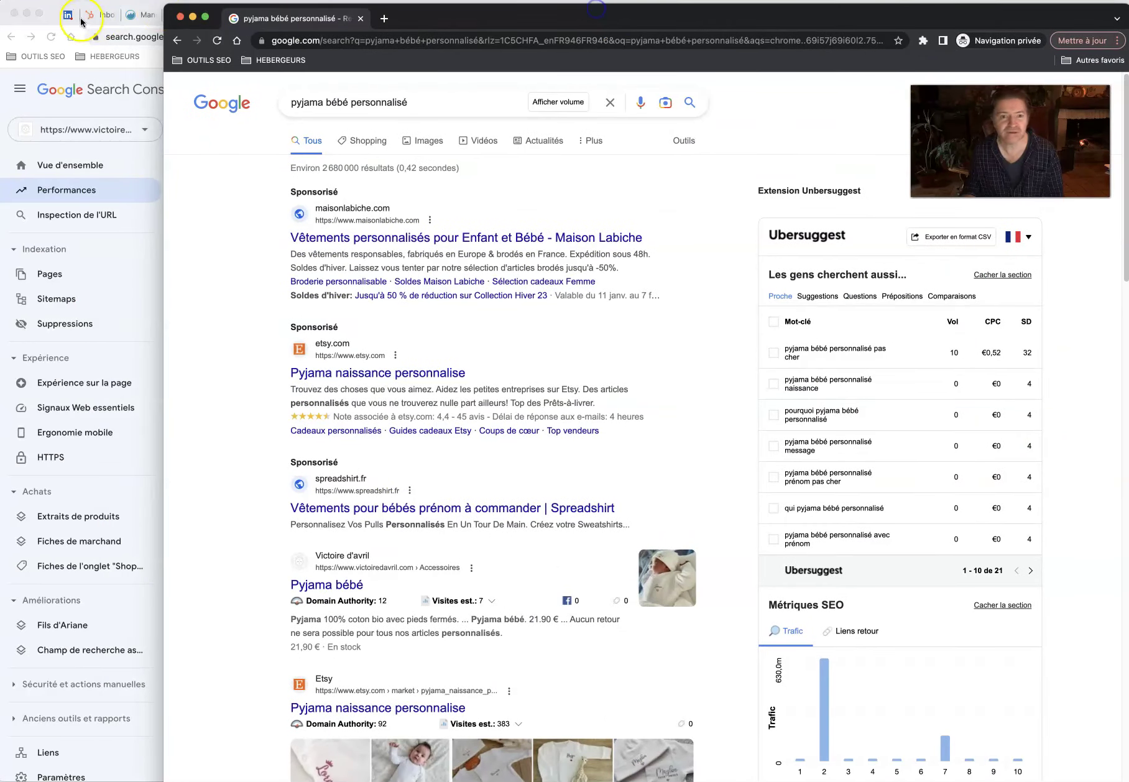
{"action": "left_click", "coordinate": [167, 10]}
{"action": "left_click_drag", "start_coordinate": [167, 10], "coordinate": [2, 11]}
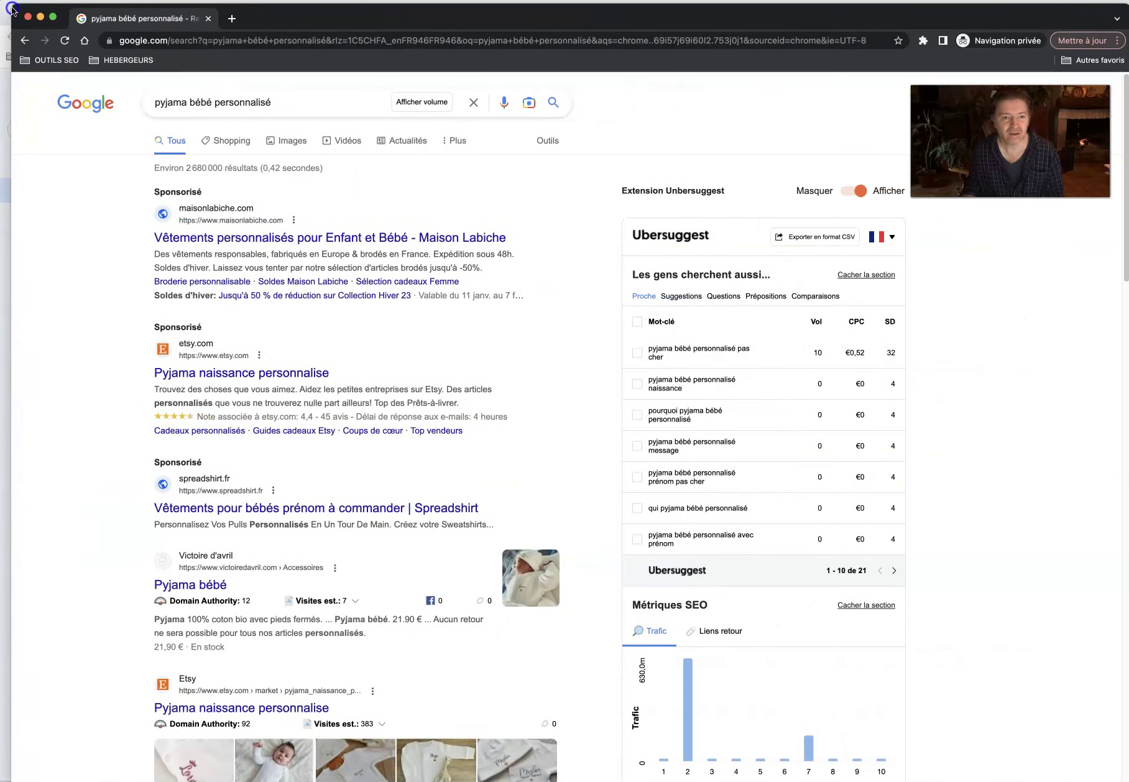
Highlight the 'pyjama bébé personnalisé' query and the three Sponsorisé labels above the site's listing
{"action": "left_click_drag", "start_coordinate": [272, 109], "coordinate": [121, 90]}
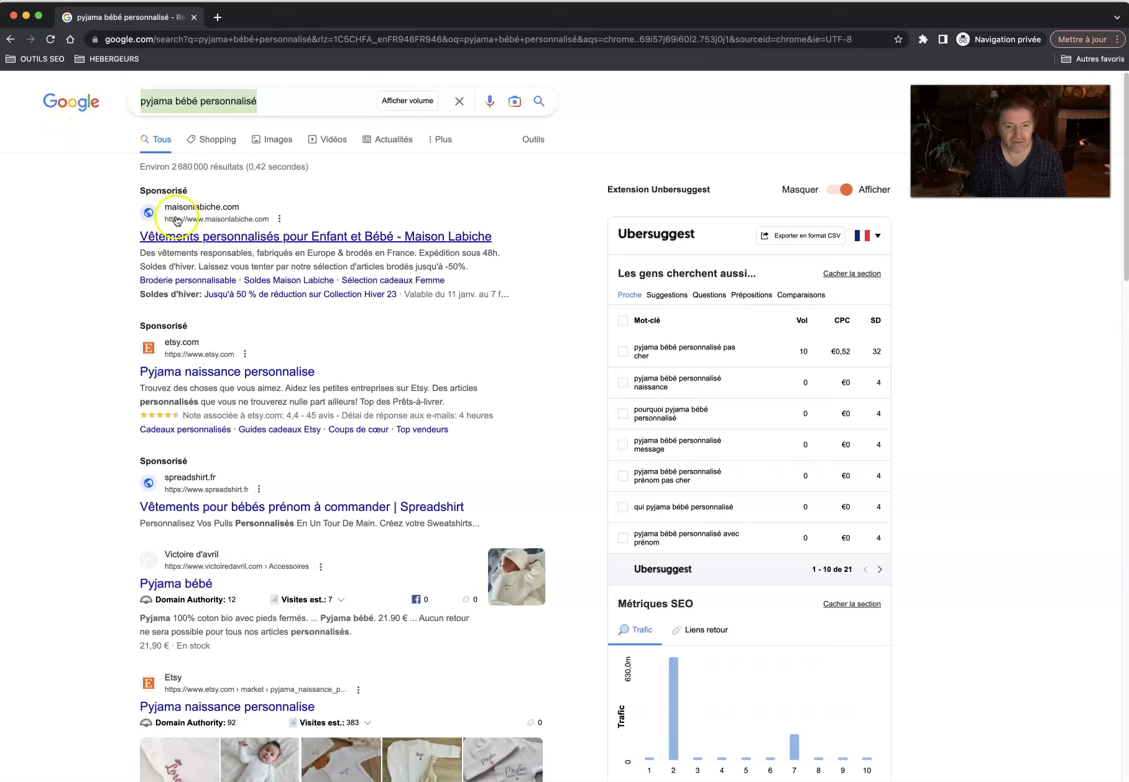
{"action": "left_click_drag", "start_coordinate": [142, 189], "coordinate": [188, 185]}
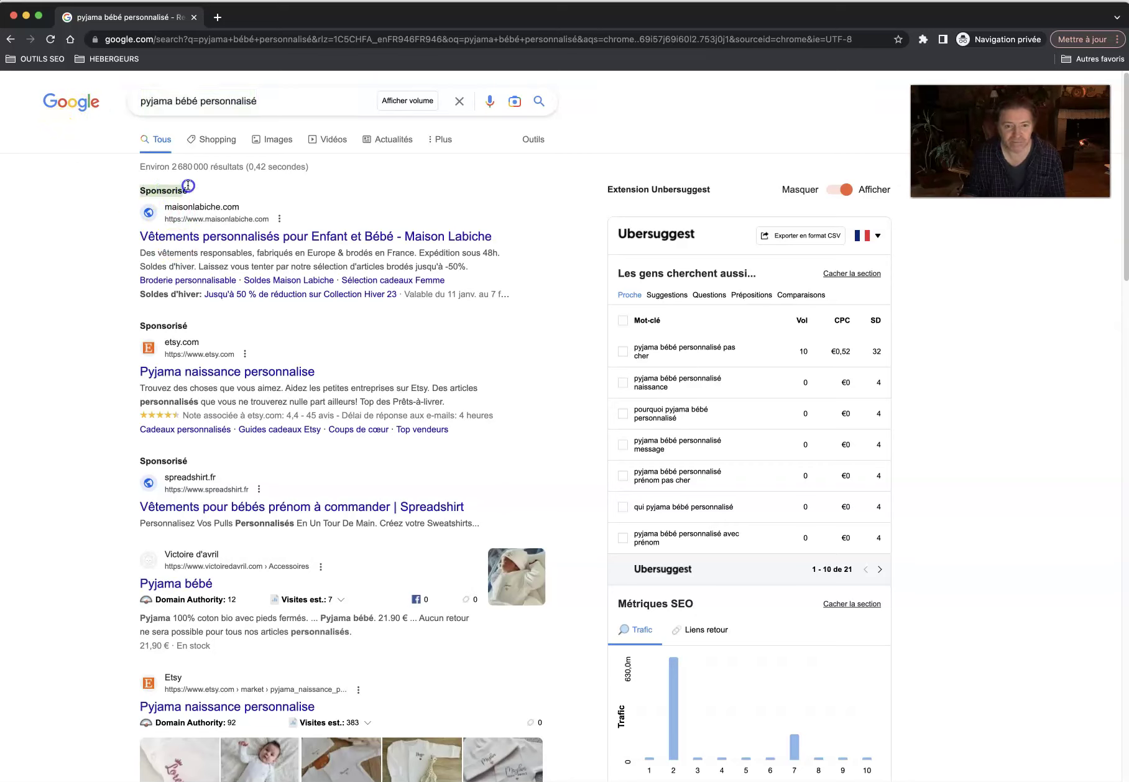
{"action": "left_click_drag", "start_coordinate": [138, 326], "coordinate": [195, 325]}
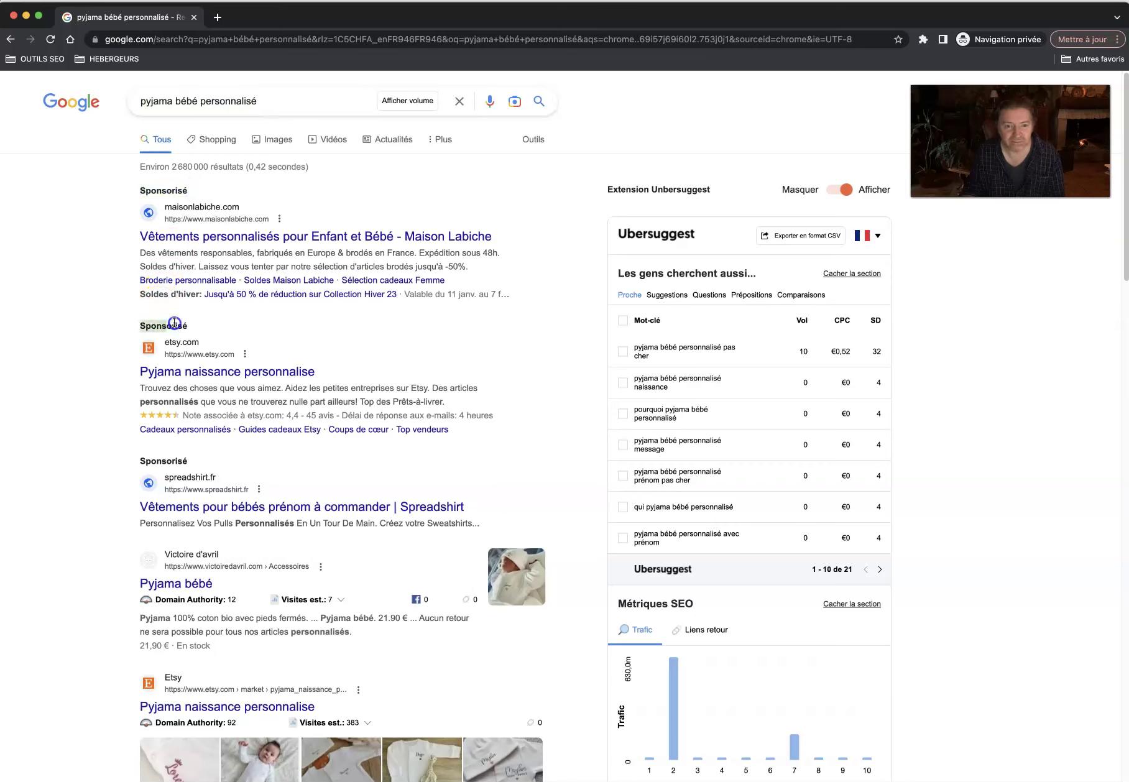
{"action": "left_click", "coordinate": [122, 461]}
{"action": "left_click_drag", "start_coordinate": [202, 456], "coordinate": [203, 460]}
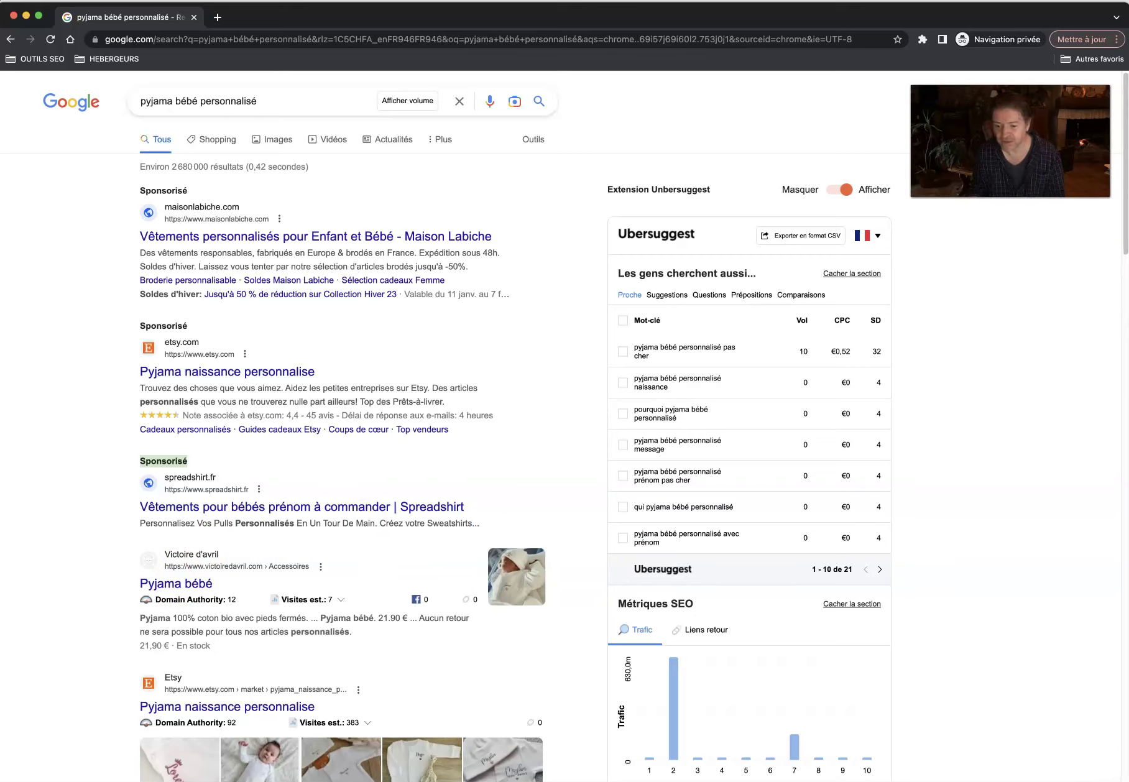
{"action": "scroll", "coordinate": [95, 601], "scroll_direction": "down", "scroll_amount": 1}
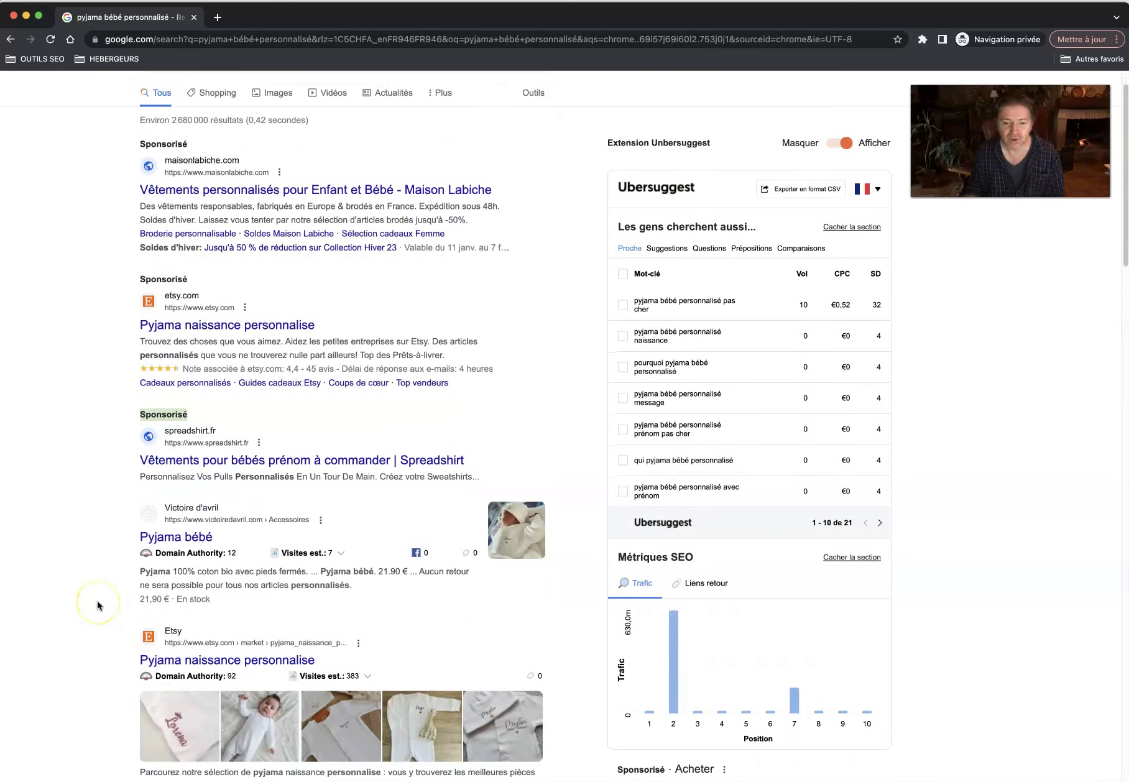
{"action": "scroll", "coordinate": [97, 600], "scroll_direction": "down", "scroll_amount": 1}
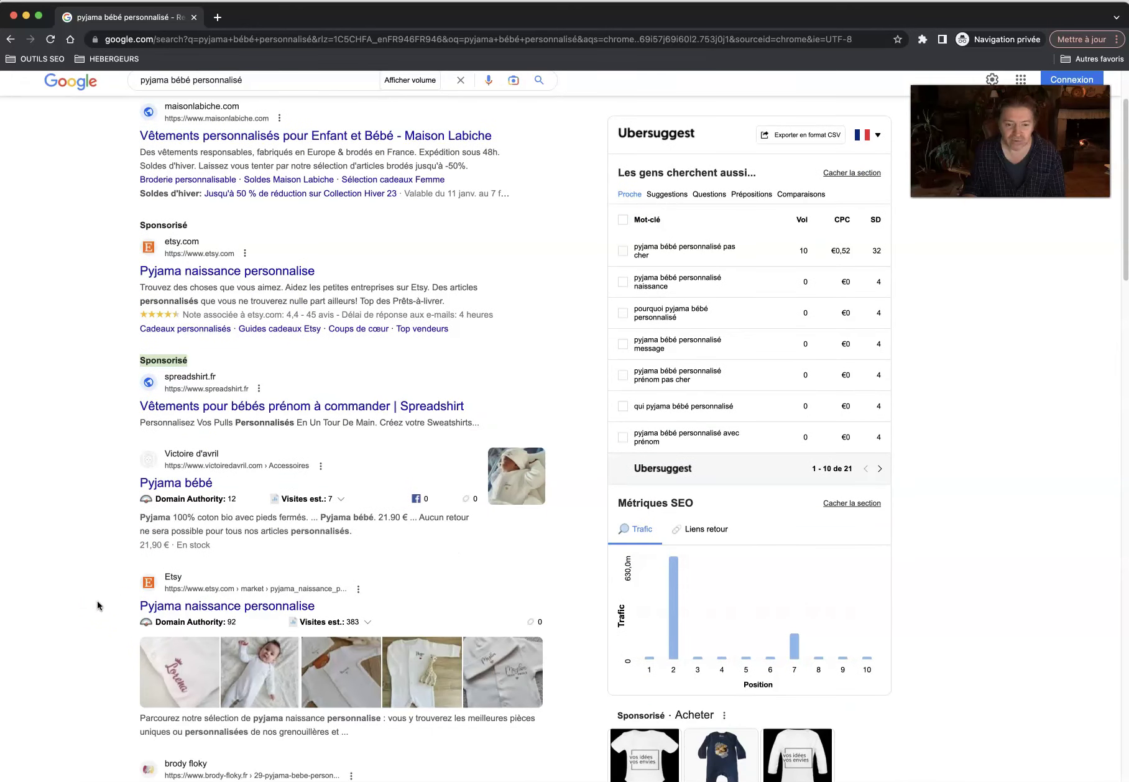
{"action": "scroll", "coordinate": [97, 600], "scroll_direction": "up", "scroll_amount": 1}
{"action": "scroll", "coordinate": [97, 600], "scroll_direction": "up", "scroll_amount": 1}
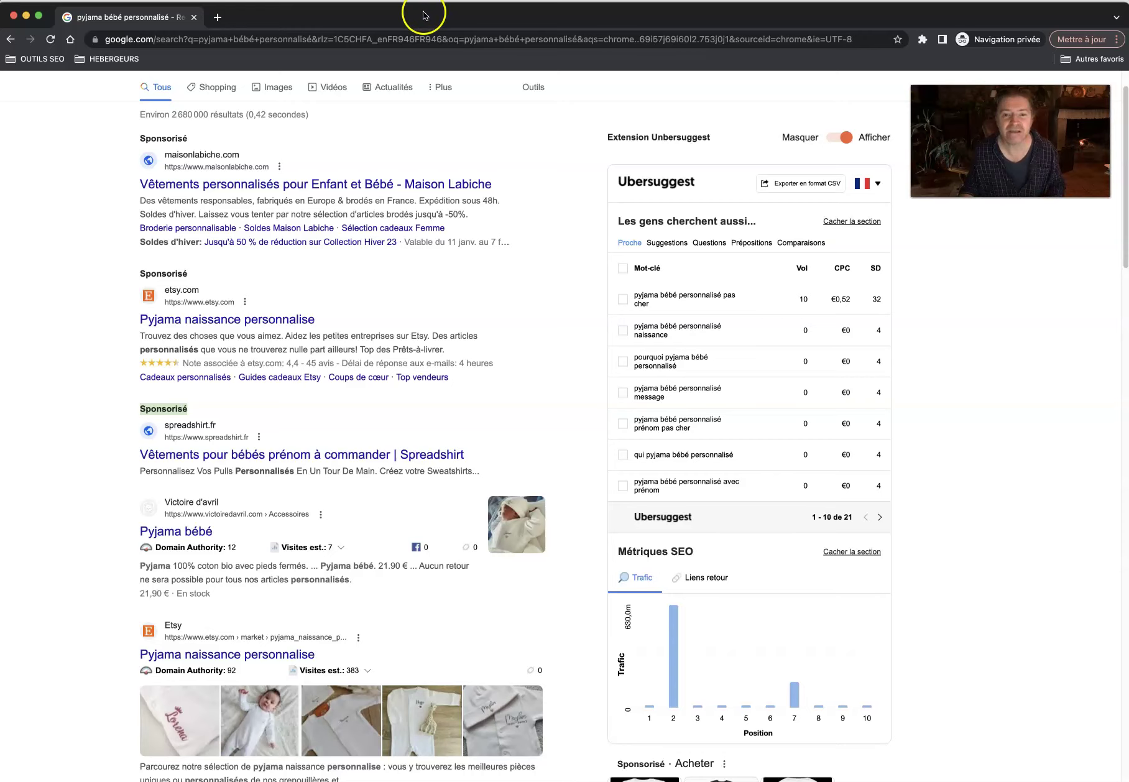
{"action": "left_click_drag", "start_coordinate": [423, 13], "coordinate": [418, 39]}
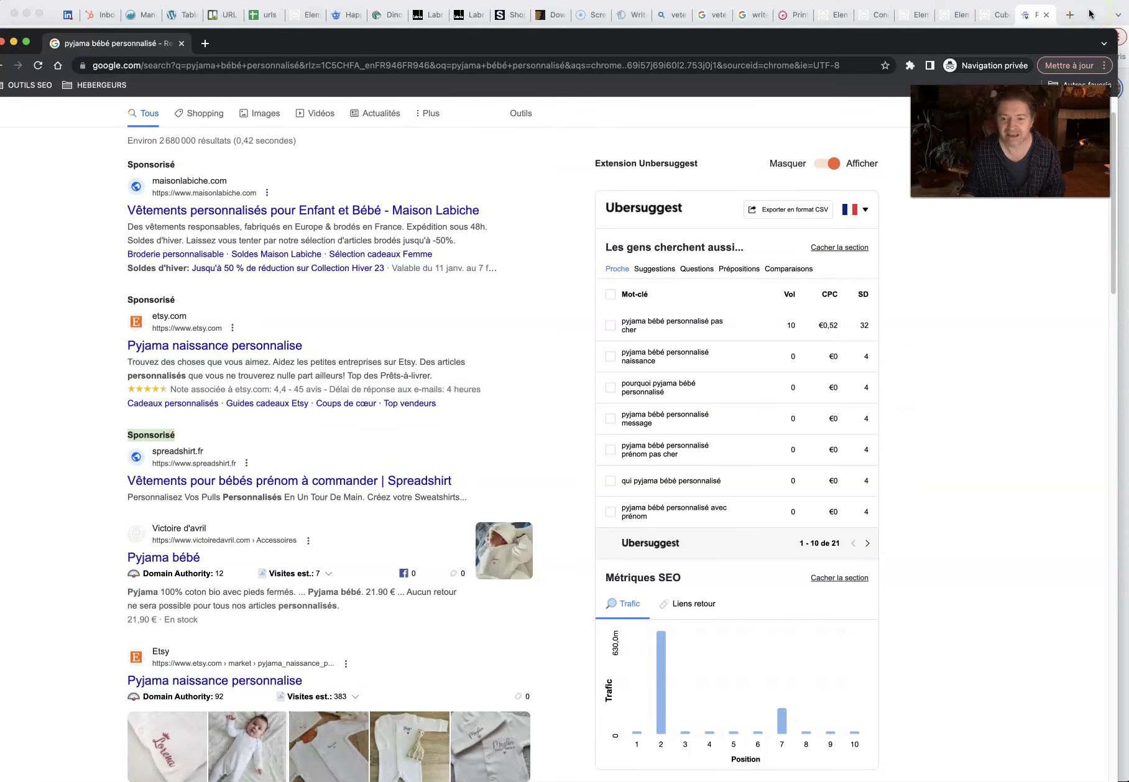
Back in Search Console, list the pages: /produit/pyjama-bebe/ with 44 clicks and 514 impressions
{"action": "left_click", "coordinate": [1089, 14]}
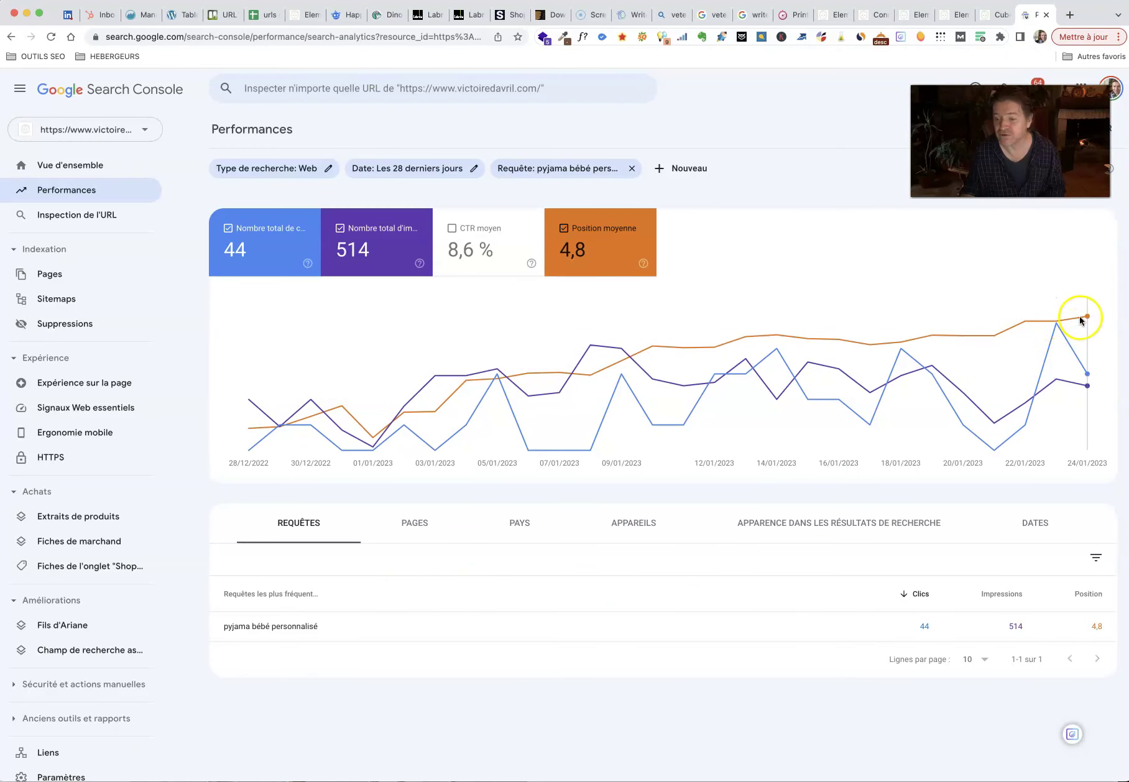
{"action": "left_click", "coordinate": [772, 185]}
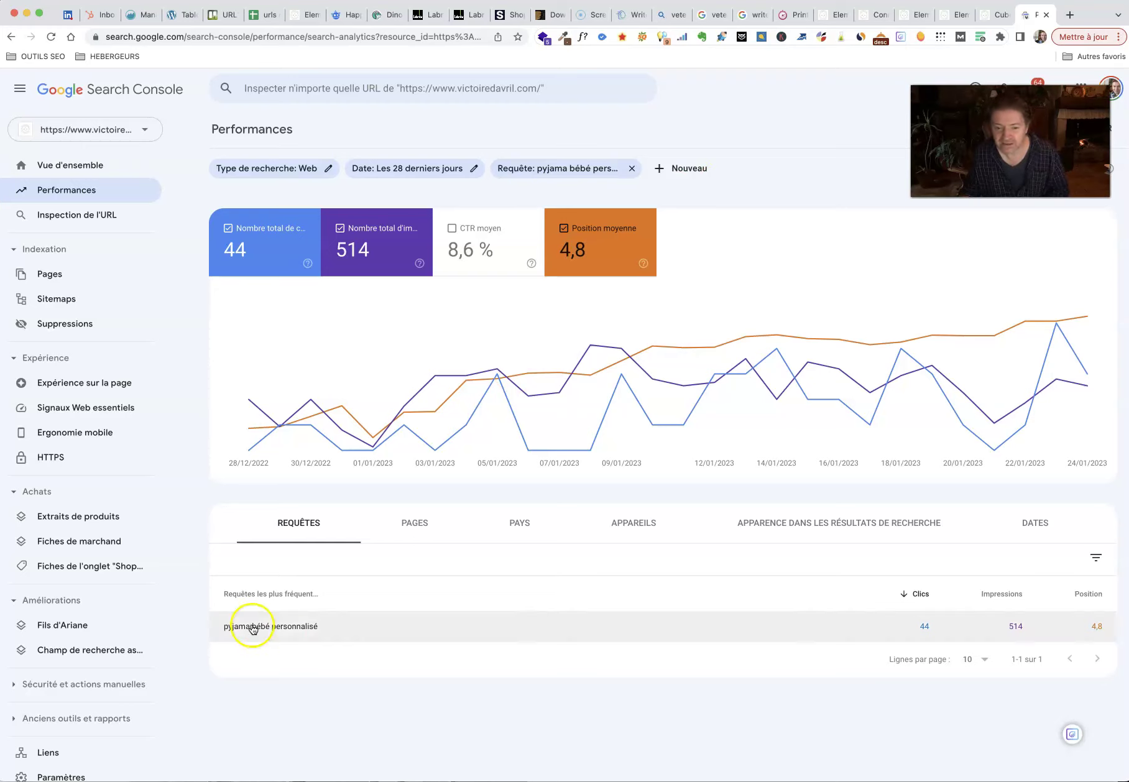
{"action": "left_click", "coordinate": [416, 523]}
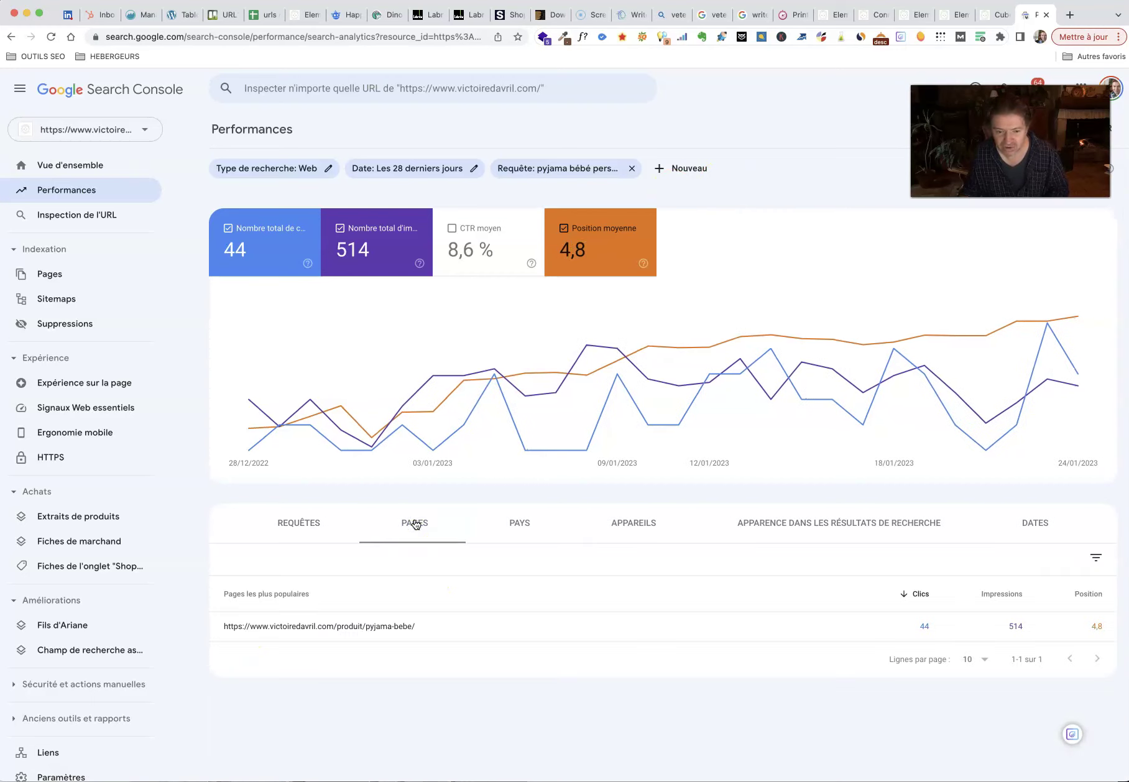
{"action": "mouse_move", "coordinate": [375, 627]}
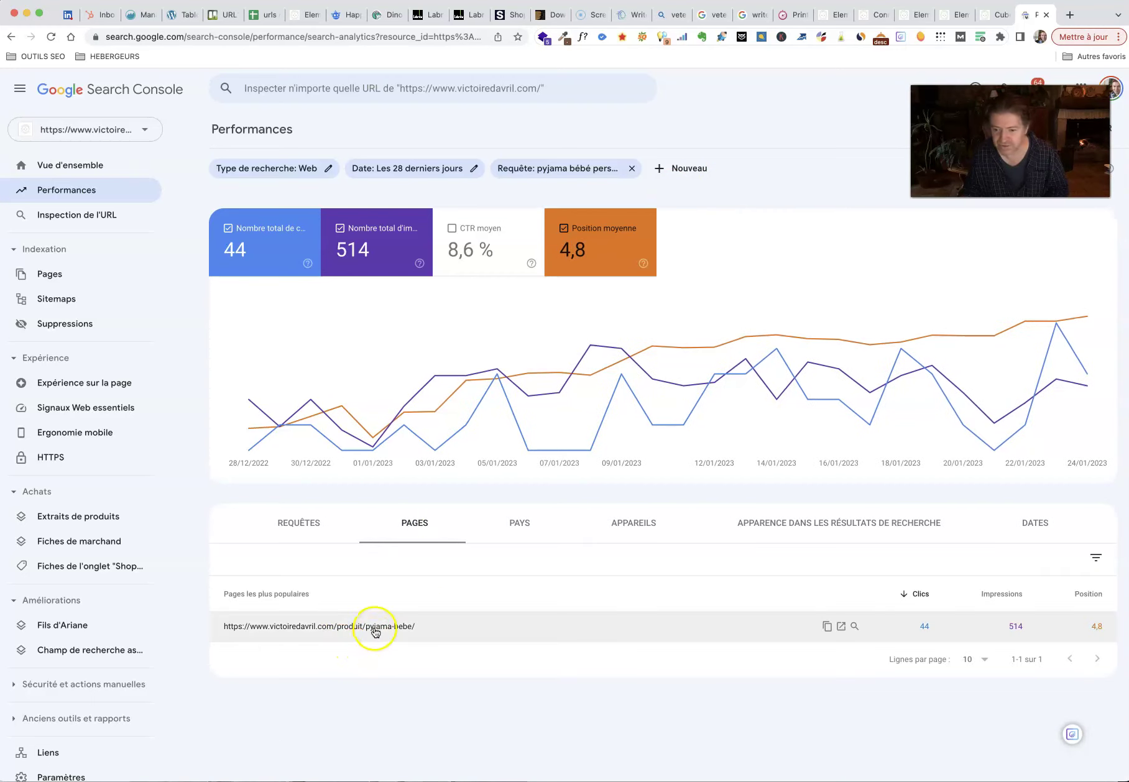
Open /produit/pyjama-bebe/ in a new tab and review its 21.90 € price and size options
{"action": "left_click", "coordinate": [840, 628]}
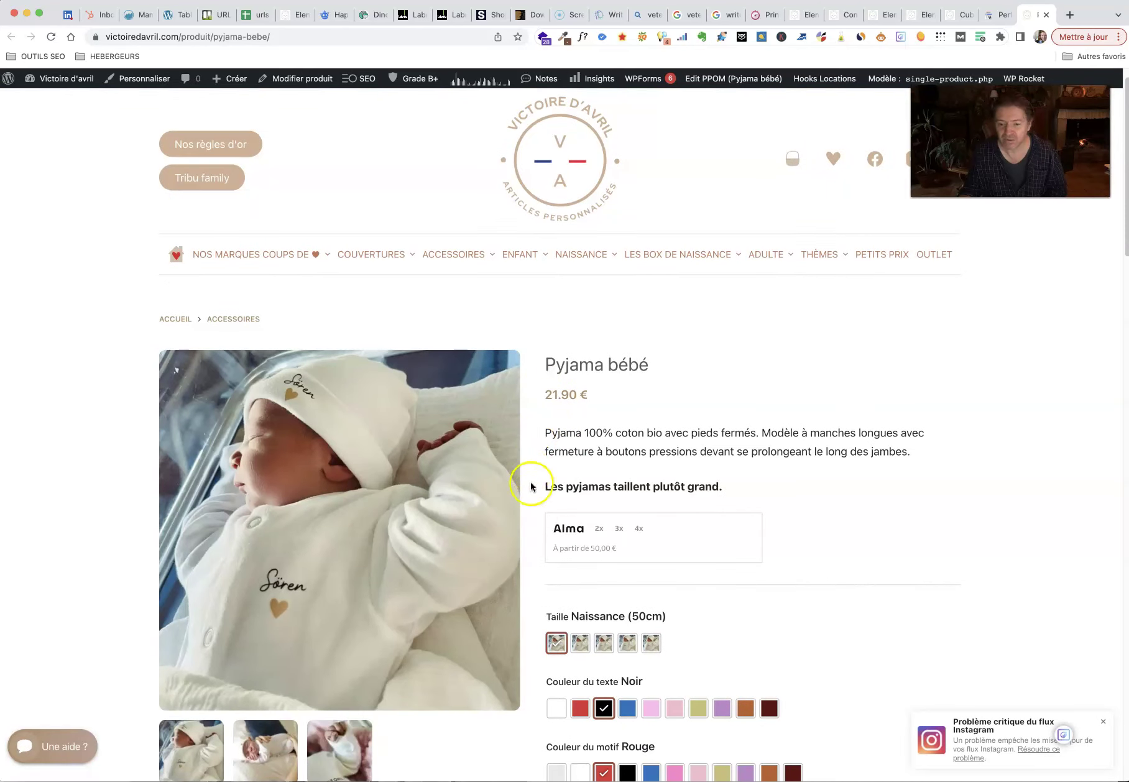
{"action": "left_click", "coordinate": [586, 394]}
{"action": "double_click", "coordinate": [587, 394]}
{"action": "scroll", "coordinate": [995, 550], "scroll_direction": "down", "scroll_amount": 4}
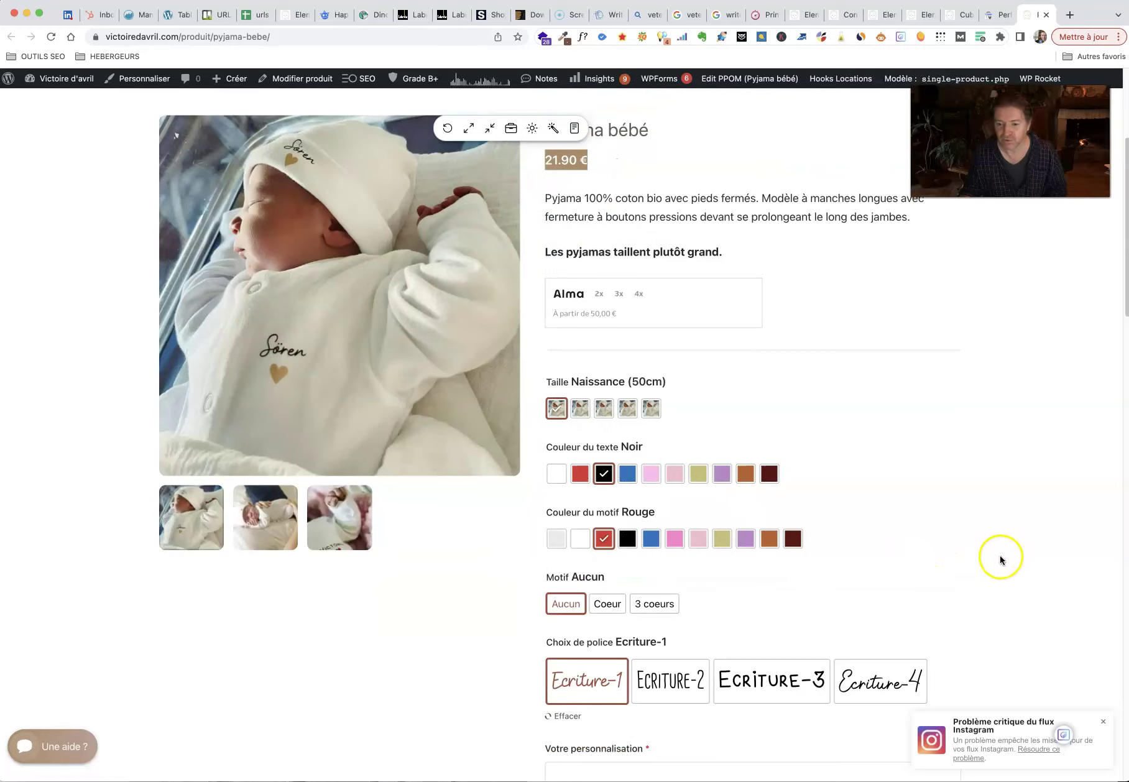
{"action": "scroll", "coordinate": [982, 571], "scroll_direction": "up", "scroll_amount": 5}
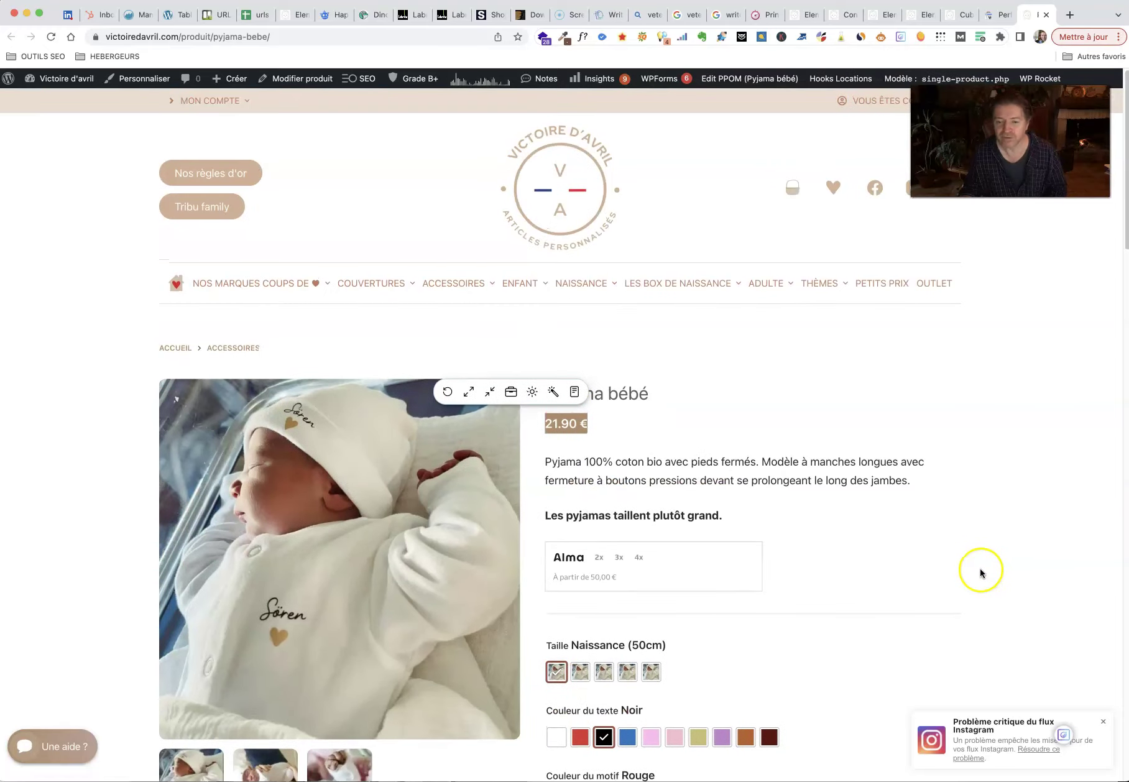
{"action": "left_click", "coordinate": [1074, 413]}
{"action": "scroll", "coordinate": [1069, 518], "scroll_direction": "down", "scroll_amount": 6}
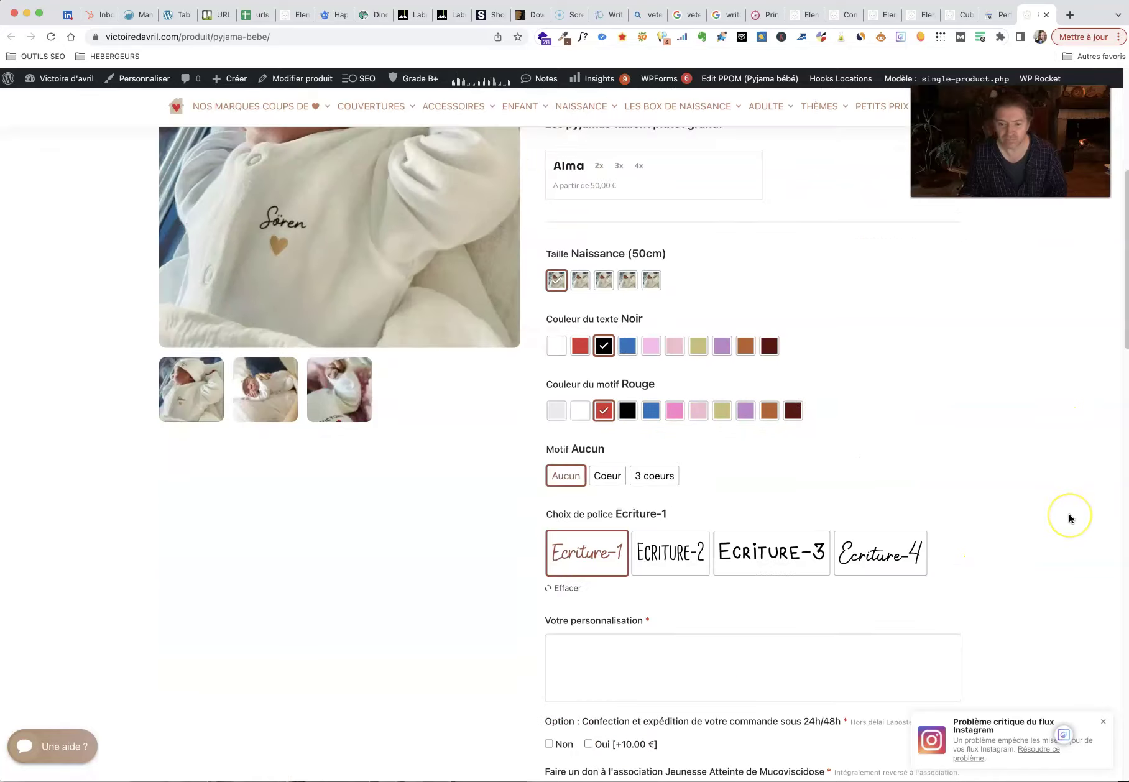
{"action": "scroll", "coordinate": [1069, 518], "scroll_direction": "up", "scroll_amount": 6}
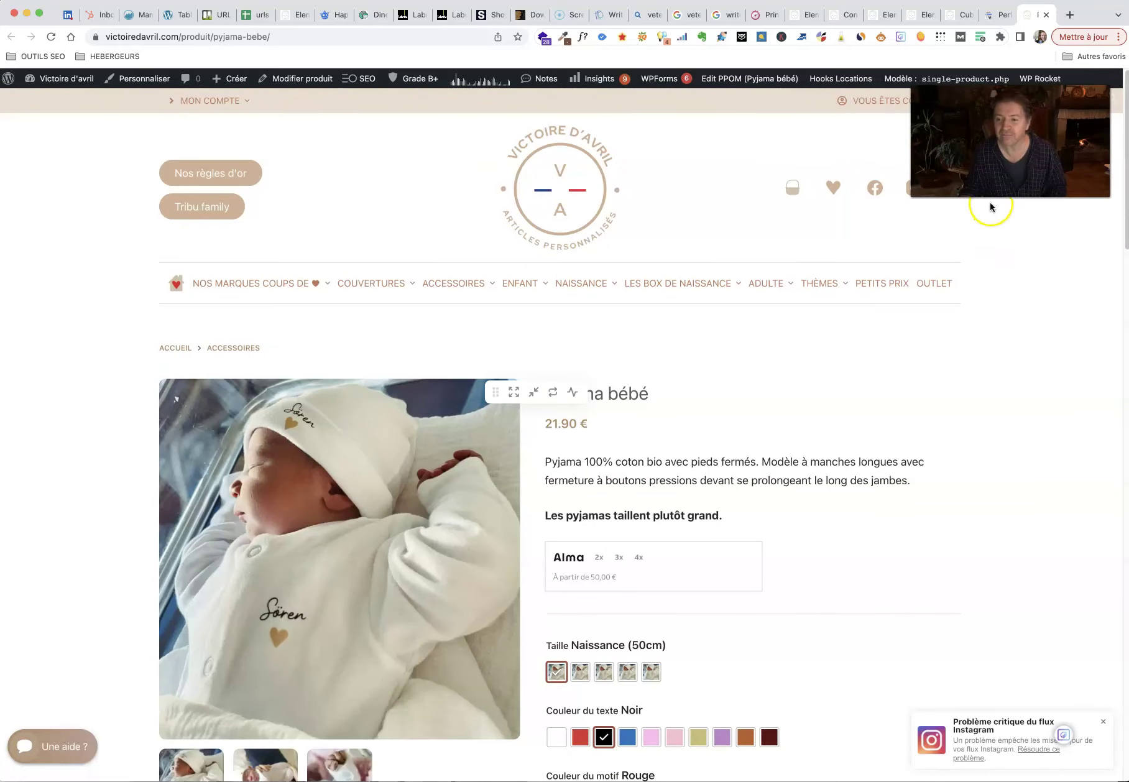